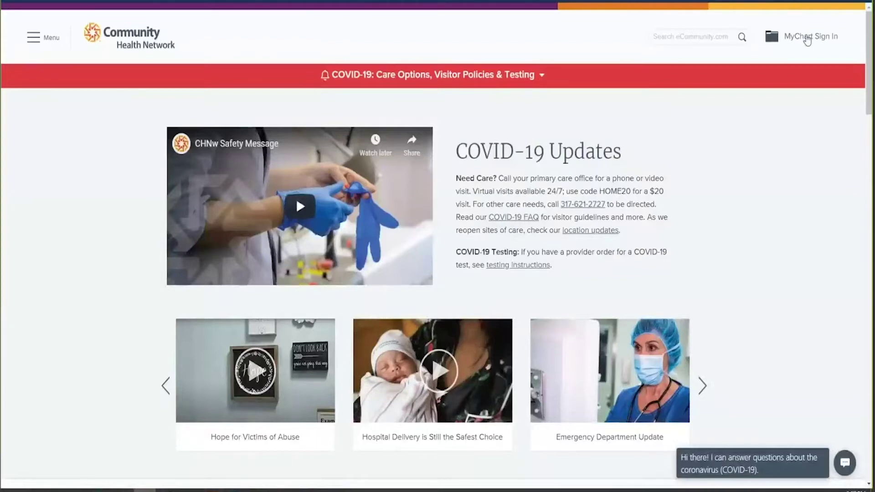
Open the MyChart sign-in form, visit its empty username and password fields, and switch to the registration option.
click(807, 37)
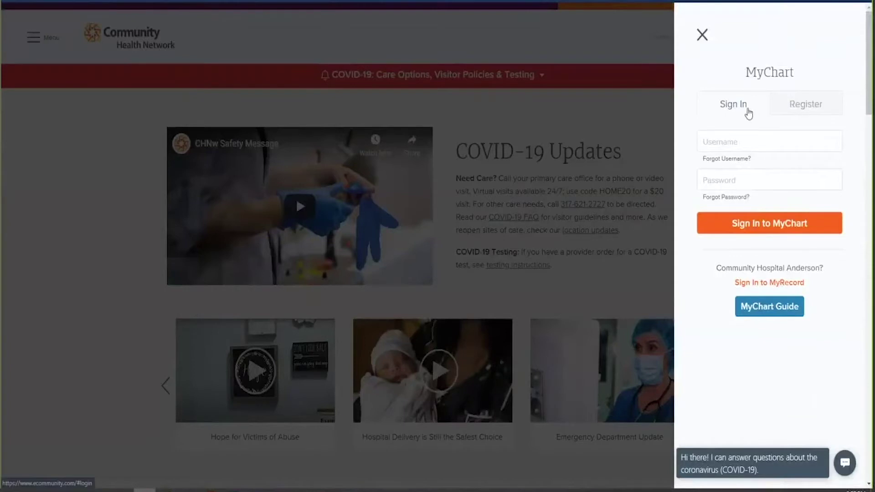
click(749, 140)
click(755, 183)
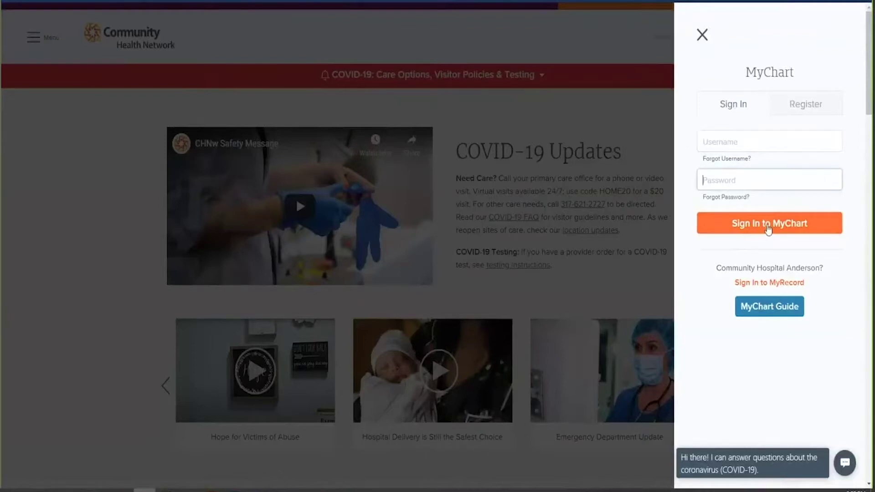
click(798, 105)
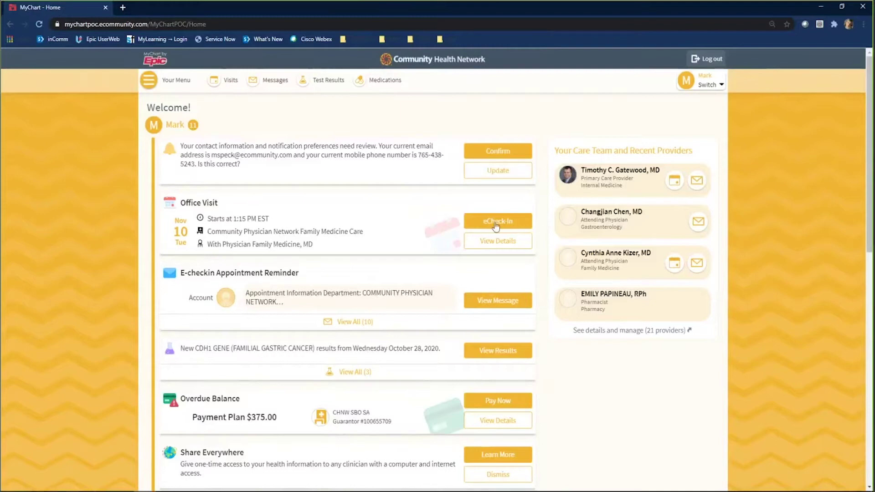
Start eCheck-In for the upcoming November 10 office visit and confirm the personal information as correct.
click(230, 83)
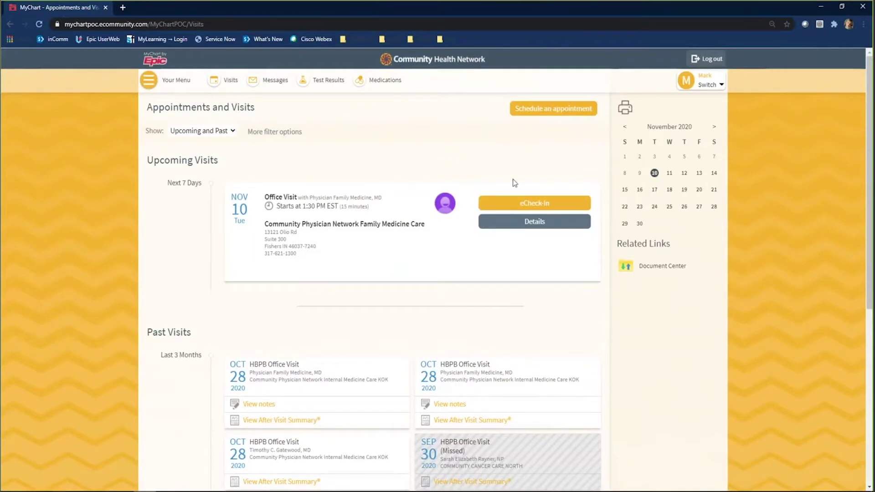
click(541, 206)
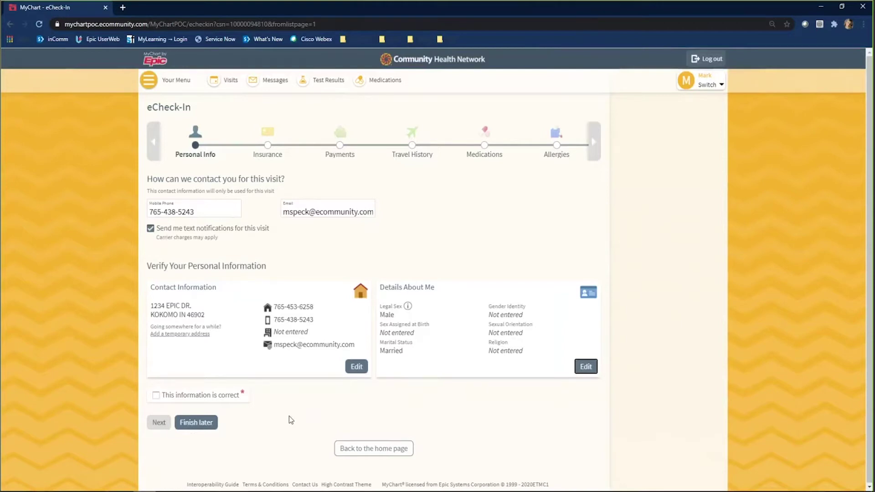
click(155, 397)
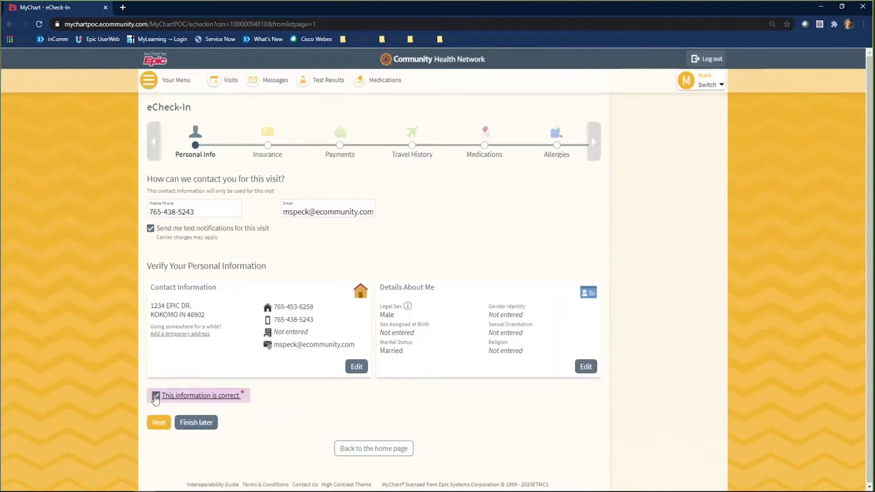
click(161, 423)
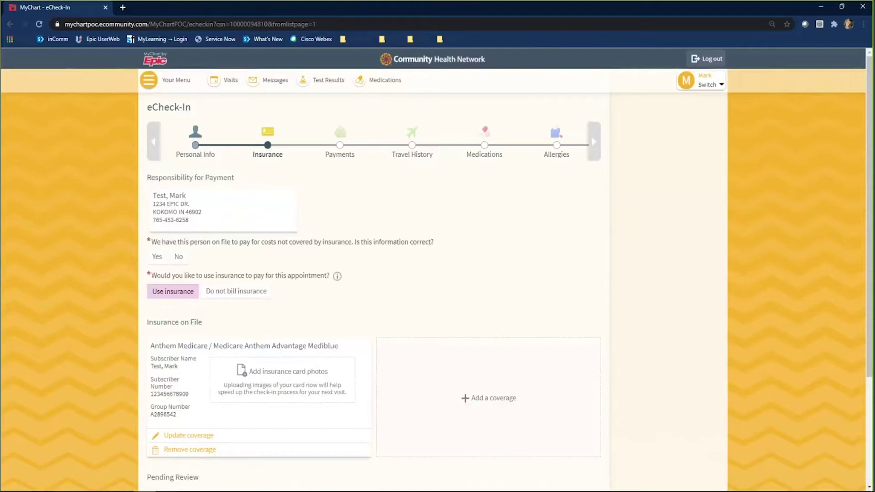
Confirm the person responsible for payment, verify the insurance on file as correct, and continue to payments.
click(158, 258)
scroll(520, 301, down, 1)
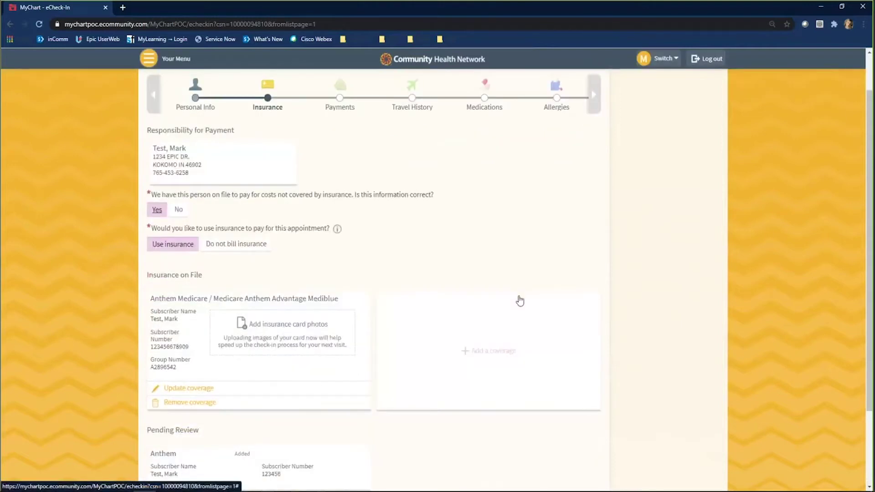
scroll(520, 300, down, 1)
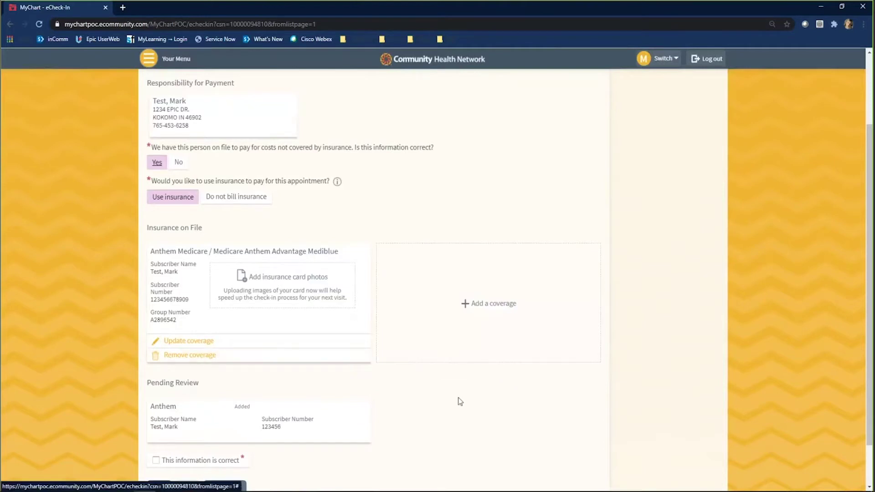
scroll(460, 401, down, 1)
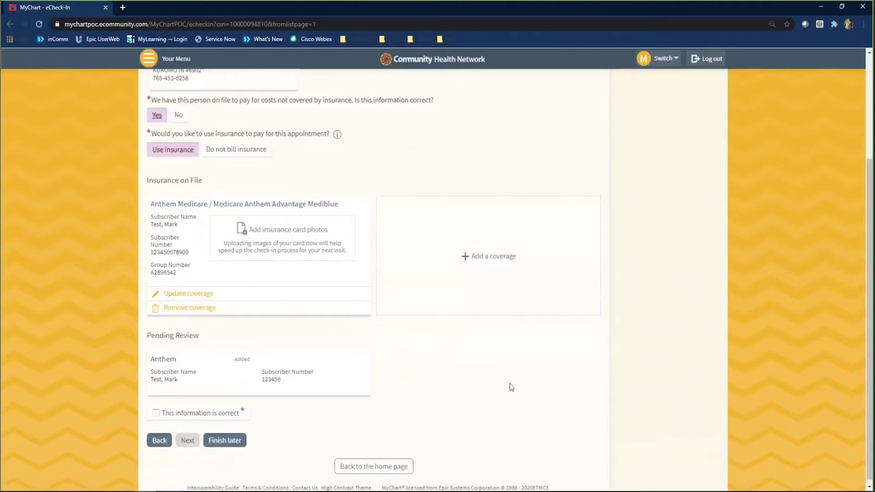
click(206, 410)
click(189, 448)
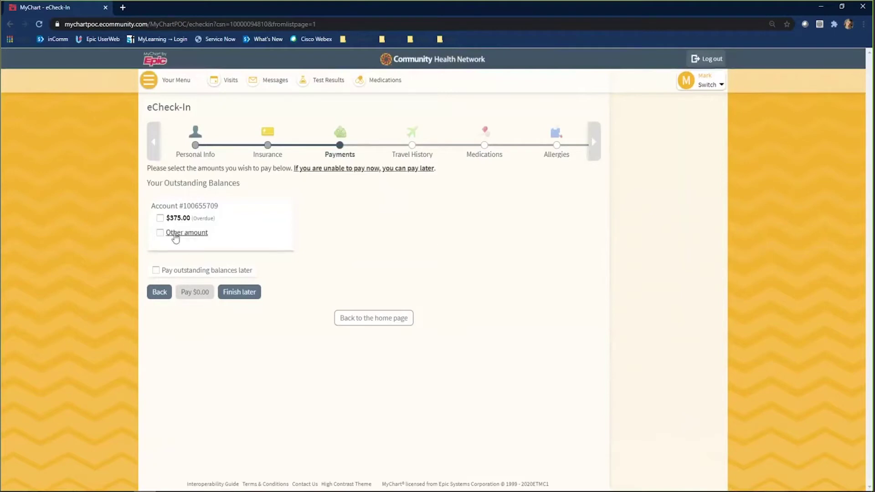
Choose to pay outstanding balances later, and confirm the travel history as correct without adding a trip.
click(204, 272)
click(201, 296)
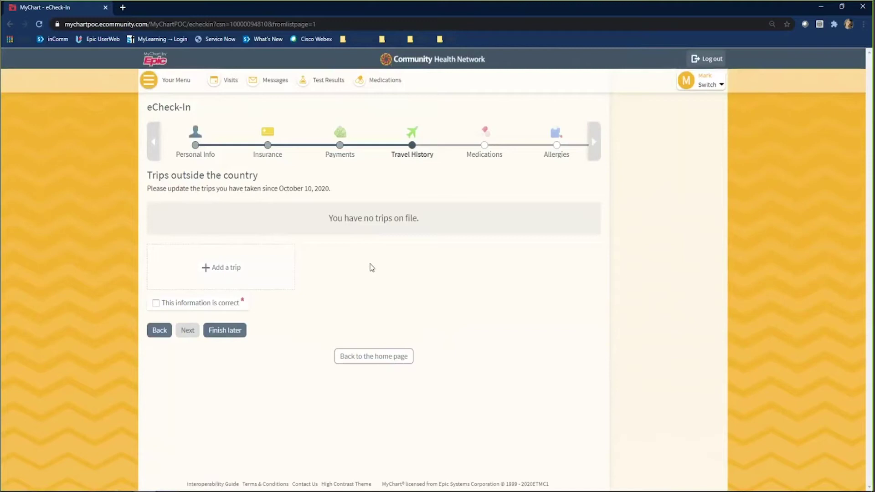
click(156, 305)
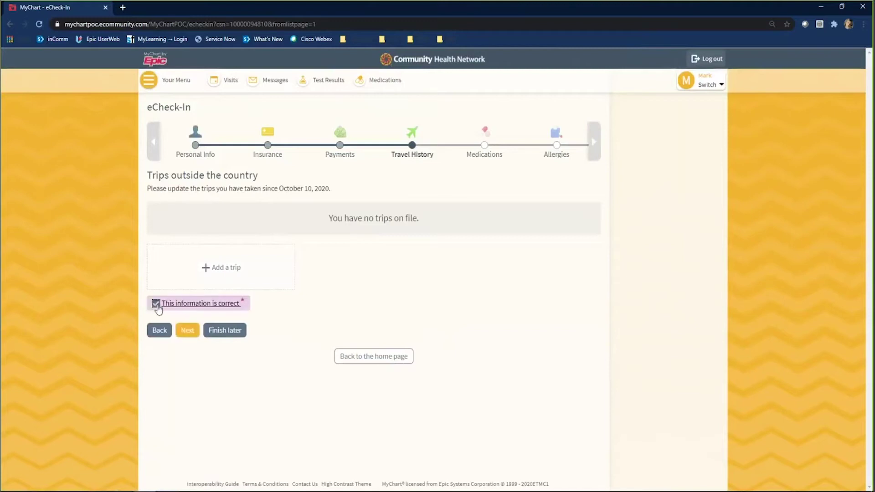
click(188, 332)
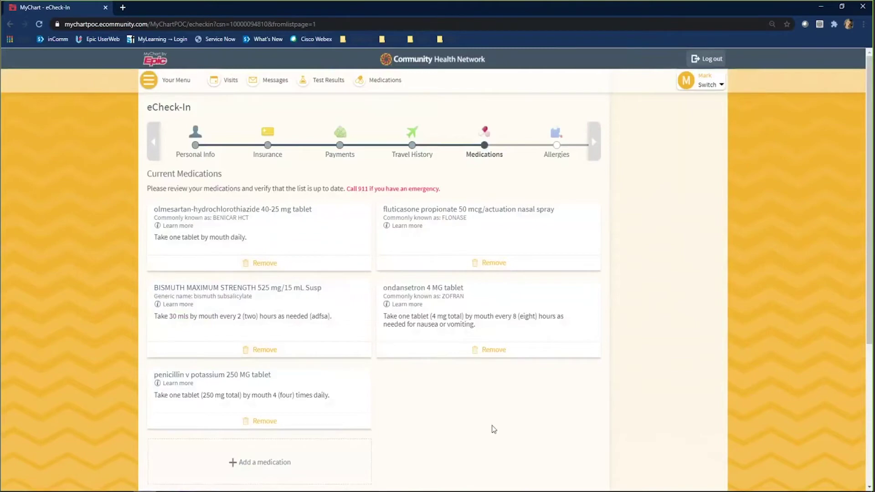
Select the CVS pharmacy in Carmel for this visit and confirm the medications information as correct.
scroll(494, 429, down, 4)
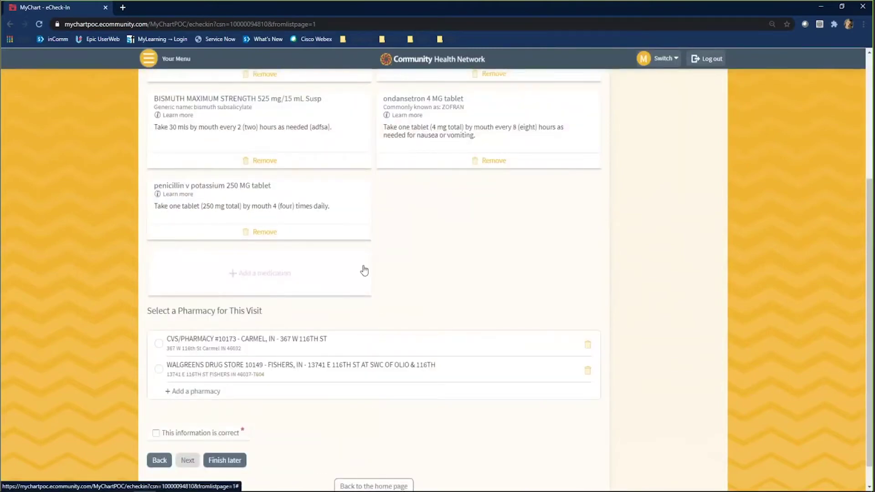
scroll(461, 268, down, 1)
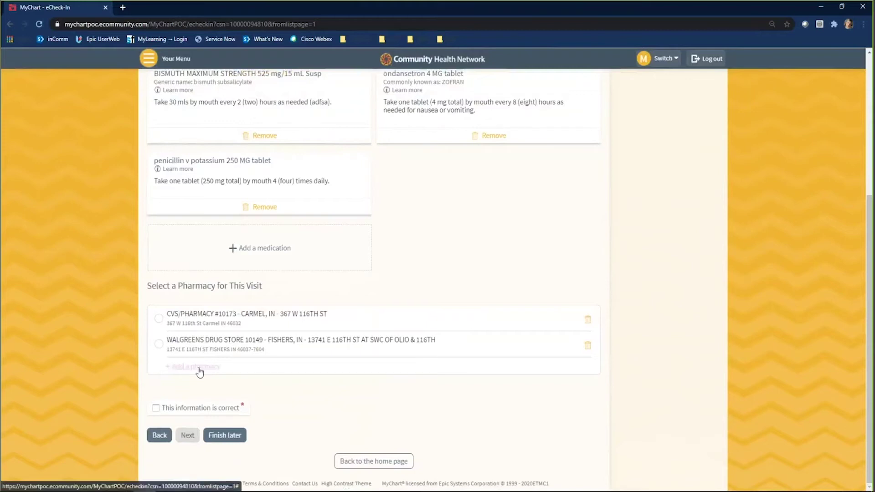
click(182, 314)
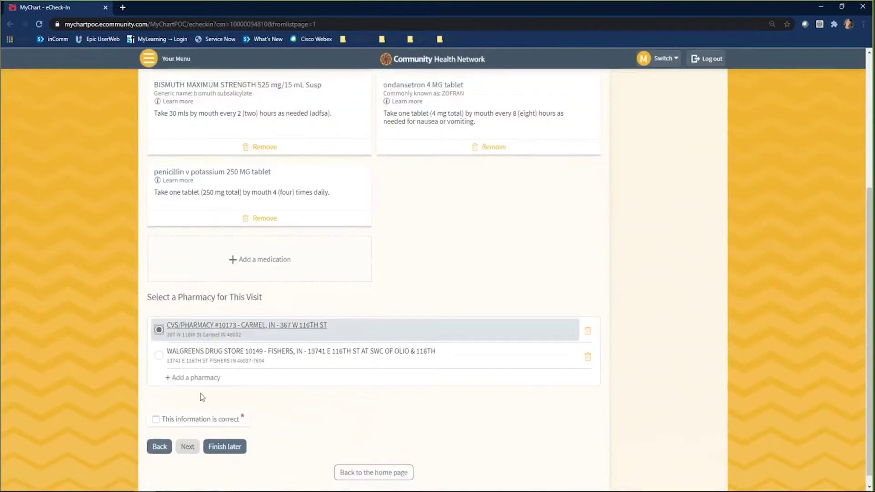
click(189, 424)
click(191, 449)
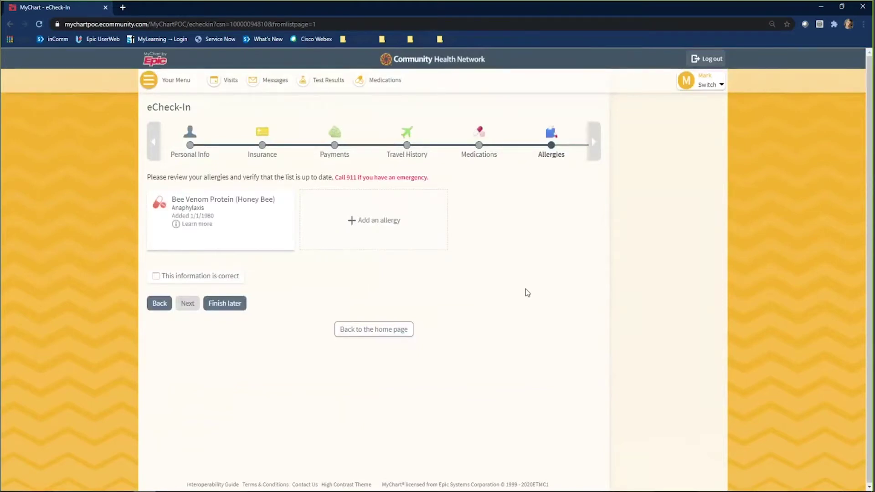
Review the listed allergies and health issues, confirming each list as correct, and continue to the questionnaire.
mouse_move(237, 219)
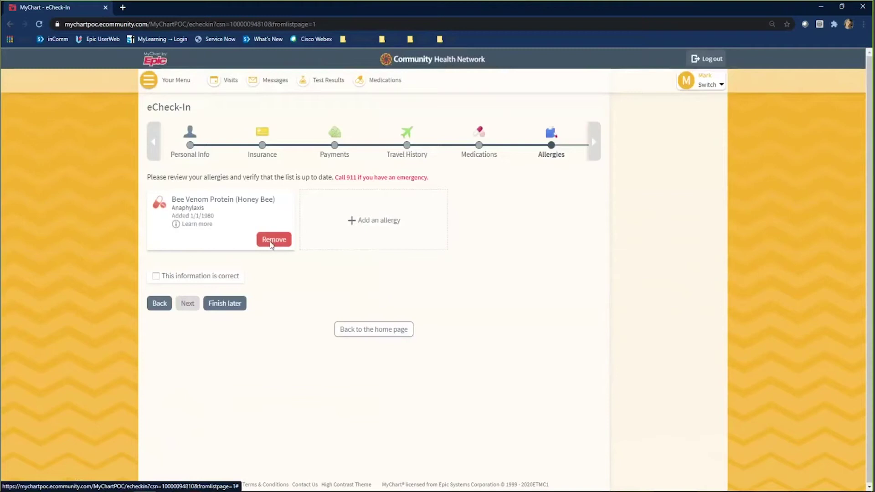
click(372, 223)
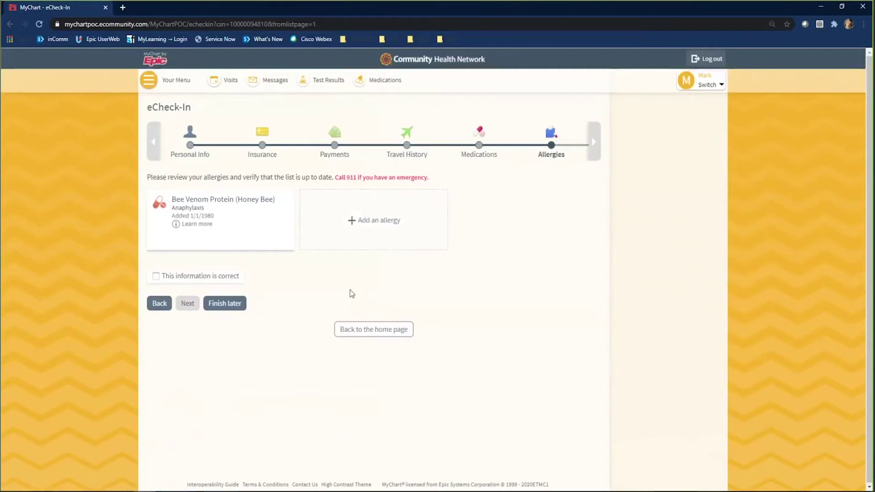
click(156, 277)
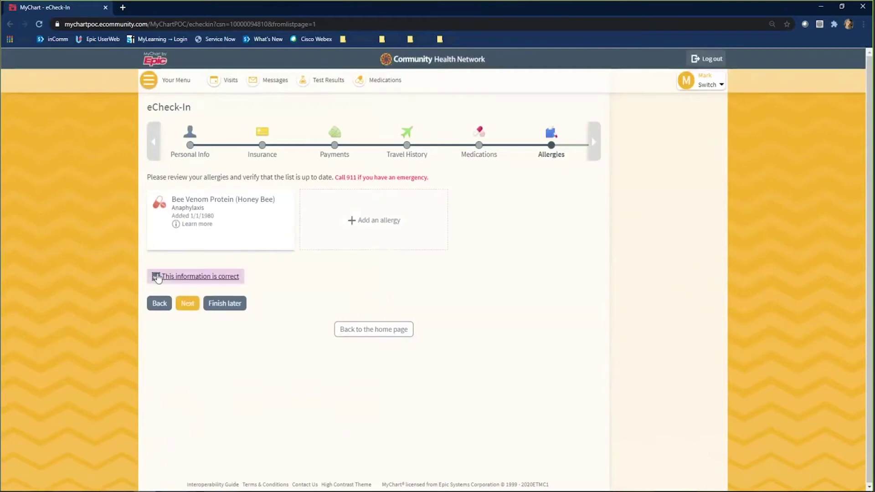
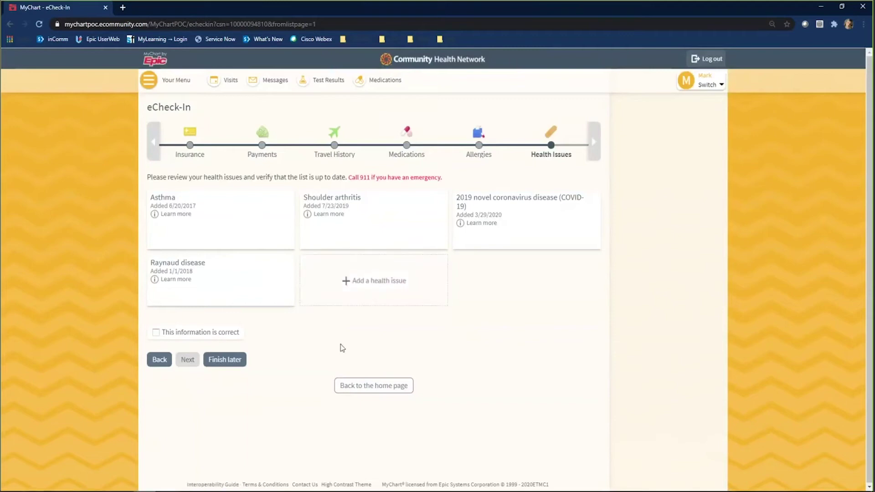
click(183, 336)
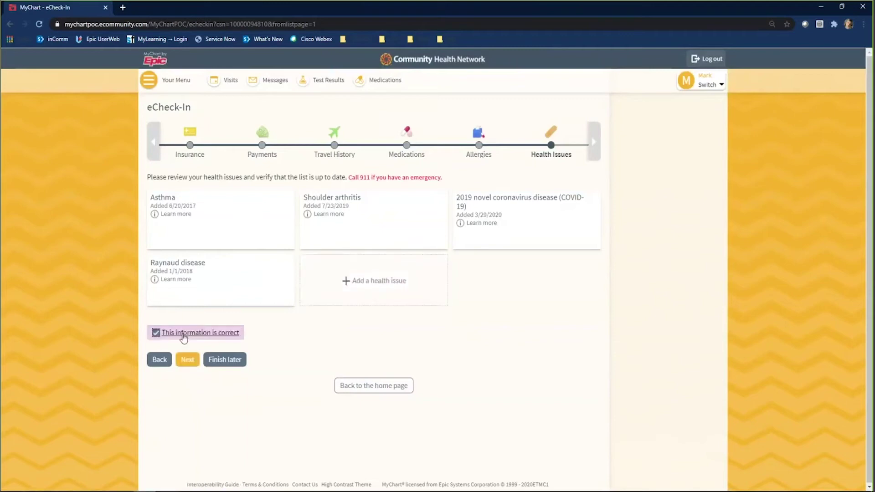
click(187, 360)
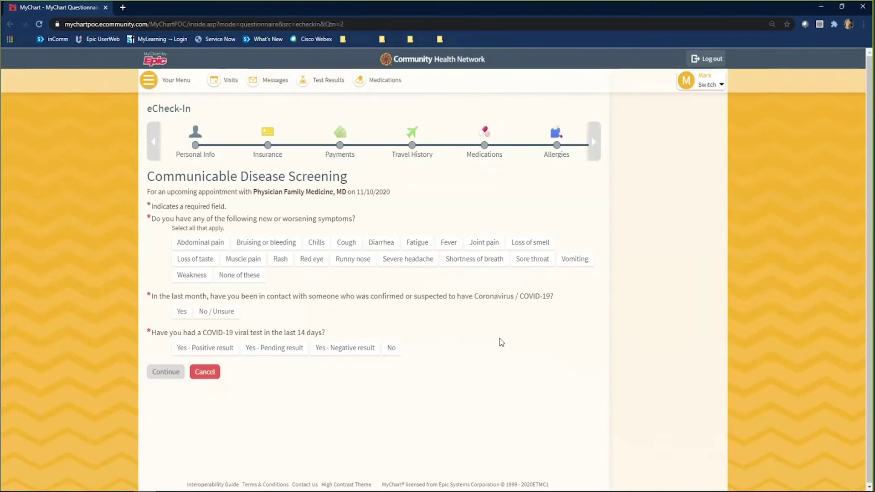
Submit the Communicable Disease Screening with symptoms "None of these", COVID-19 contact "No / Unsure" and viral test "No", then return to the visit details.
click(246, 275)
click(206, 313)
click(401, 353)
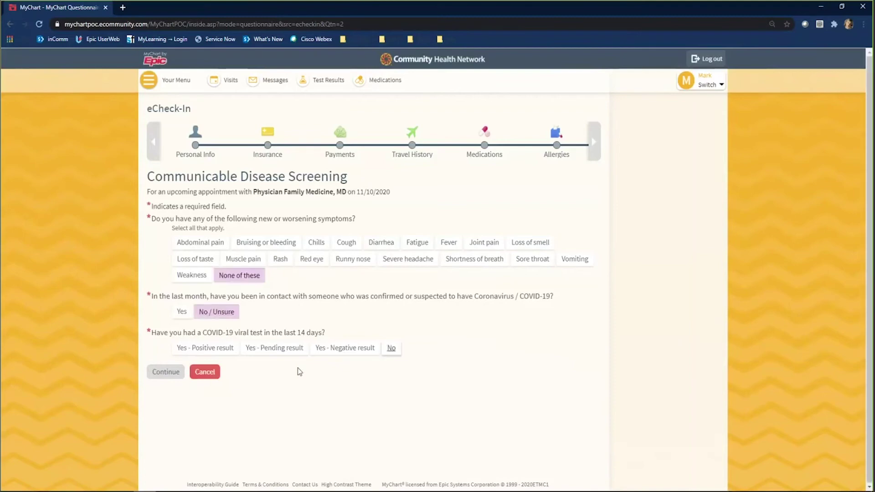
click(158, 372)
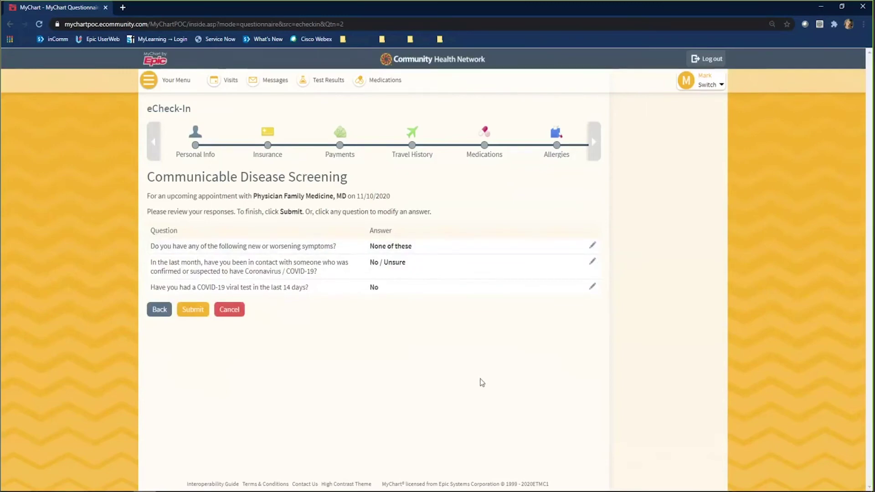
click(196, 311)
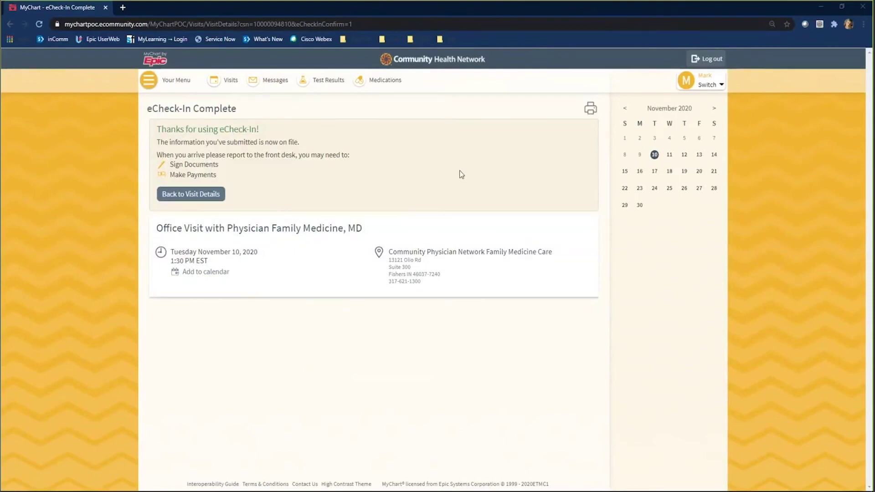
click(202, 196)
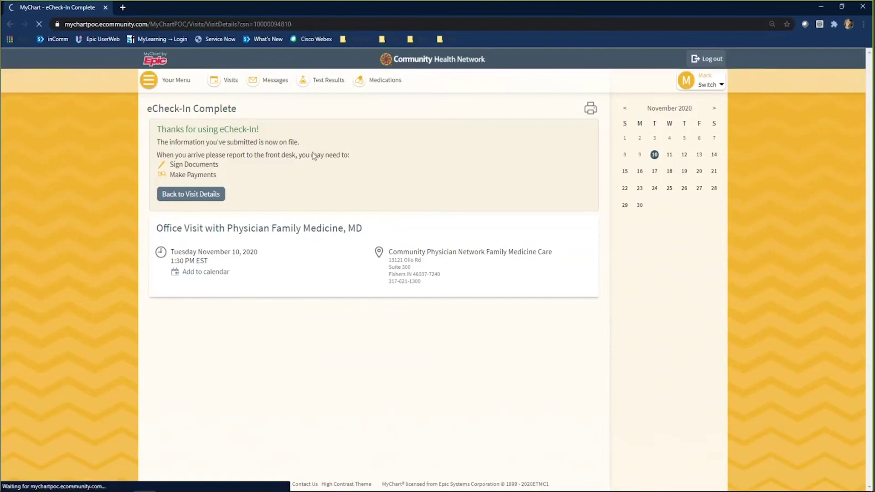